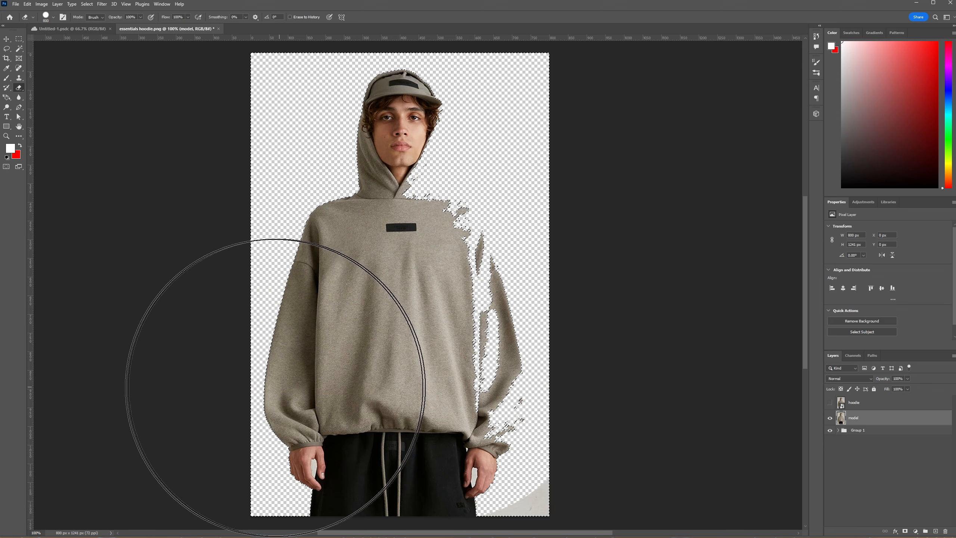
Clear the selection, display the hoodie layer instead of the model layer, and add a layer mask to the hoodie layer.
{"action": "key", "text": "w"}
{"action": "key", "text": "ctrl+d"}
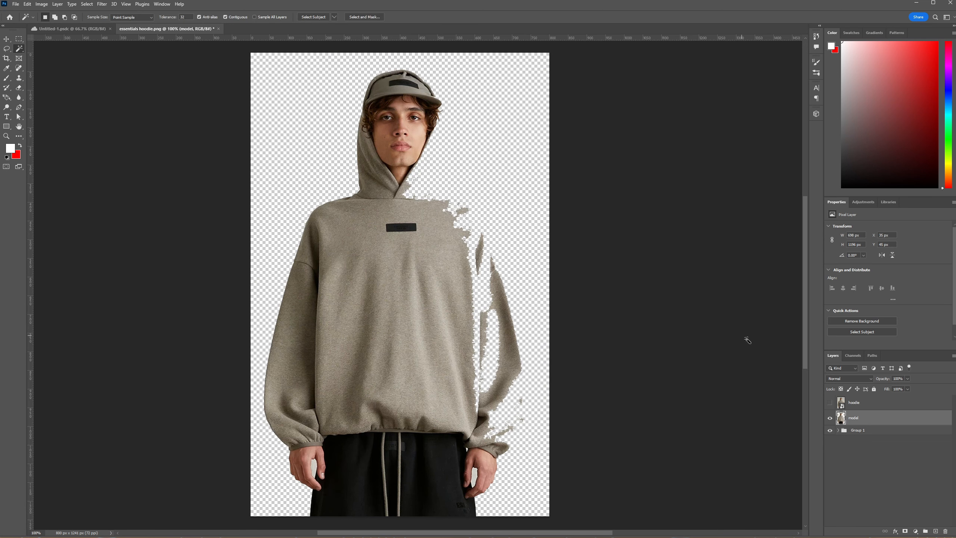
{"action": "left_click", "coordinate": [829, 416]}
{"action": "left_click", "coordinate": [830, 402]}
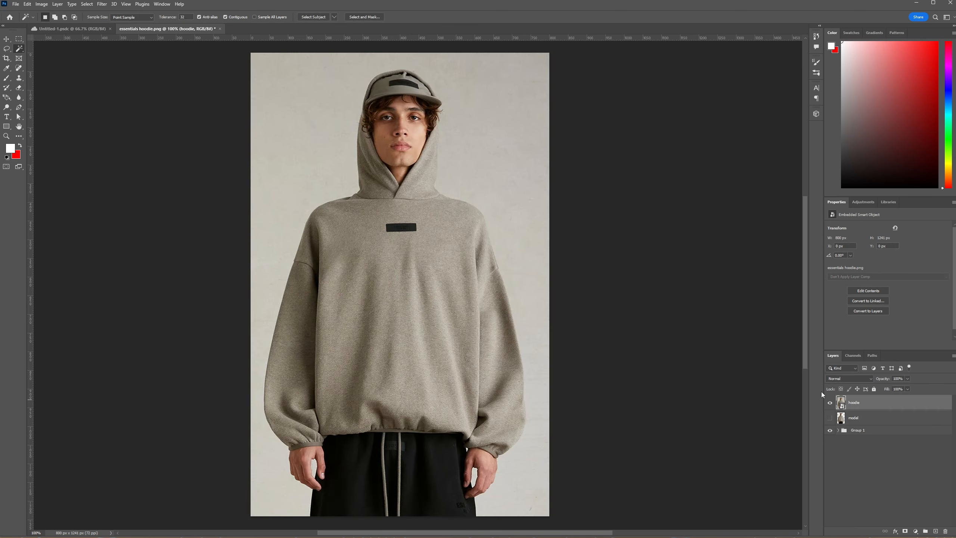
{"action": "left_click", "coordinate": [908, 529]}
On the hoodie mask, erase the upper chest and the image-left shoulder and sleeve down to the cuff with a smaller eraser.
{"action": "key", "text": "e"}
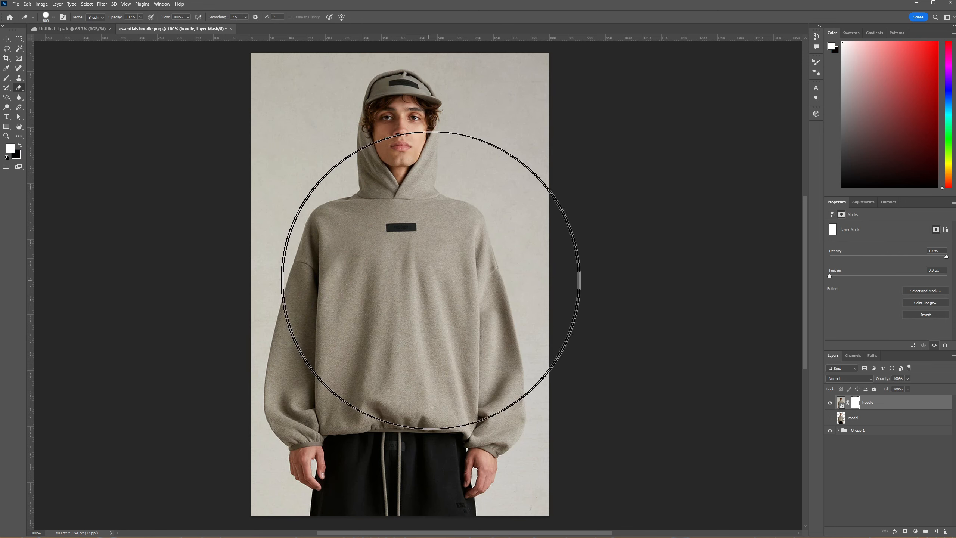
{"action": "key", "text": "ctrl+plus"}
{"action": "key", "text": "ctrl+plus"}
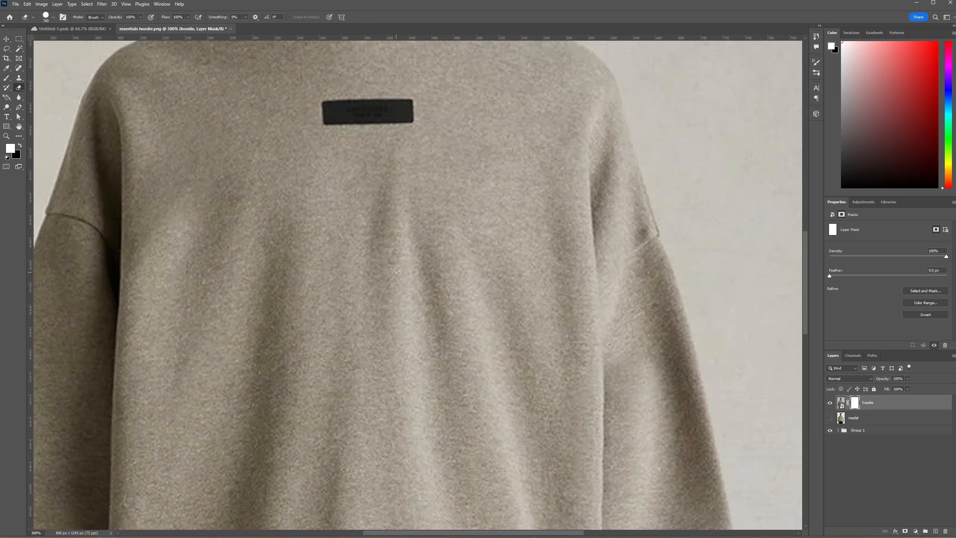
{"action": "key", "text": "bracketleft"}
{"action": "key", "text": "bracketleft"}
{"action": "key", "text": "bracketleft"}
{"action": "key", "text": "bracketleft"}
{"action": "key", "text": "bracketleft"}
{"action": "key", "text": "bracketleft"}
{"action": "key", "text": "bracketleft"}
{"action": "key", "text": "bracketleft"}
{"action": "key", "text": "bracketleft"}
{"action": "left_click_drag", "start_coordinate": [404, 124], "coordinate": [262, 147]}
{"action": "mouse_move", "coordinate": [277, 264]}
{"action": "left_mouse_down"}
{"action": "mouse_move", "coordinate": [265, 167]}
{"action": "mouse_move", "coordinate": [118, 227]}
{"action": "left_mouse_up"}
{"action": "left_click_drag", "start_coordinate": [167, 151], "coordinate": [87, 384]}
{"action": "left_click_drag", "start_coordinate": [119, 347], "coordinate": [342, 185]}
{"action": "left_click_drag", "start_coordinate": [330, 206], "coordinate": [296, 284]}
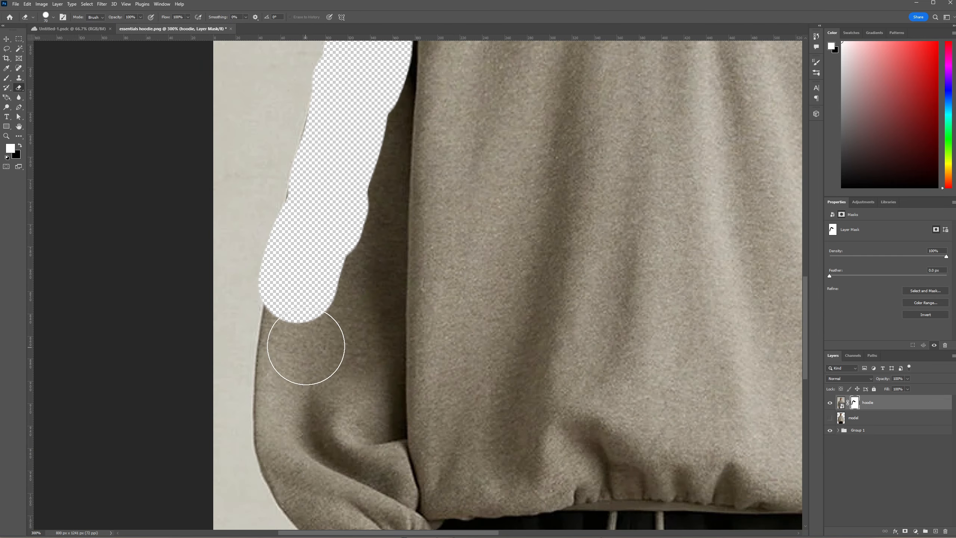
{"action": "scroll", "coordinate": [297, 366], "scroll_direction": "down", "scroll_amount": 2}
{"action": "mouse_move", "coordinate": [306, 345]}
{"action": "left_mouse_down"}
{"action": "mouse_move", "coordinate": [356, 420]}
{"action": "mouse_move", "coordinate": [413, 433]}
{"action": "mouse_move", "coordinate": [474, 196]}
{"action": "left_mouse_up"}
Temporarily invert the hoodie mask to trim the leftover background along the image-left shoulder and sleeve.
{"action": "scroll", "coordinate": [413, 433], "scroll_direction": "up", "scroll_amount": 1}
{"action": "scroll", "coordinate": [367, 239], "scroll_direction": "up", "scroll_amount": 9}
{"action": "key", "text": "ctrl+i"}
{"action": "key", "text": "b"}
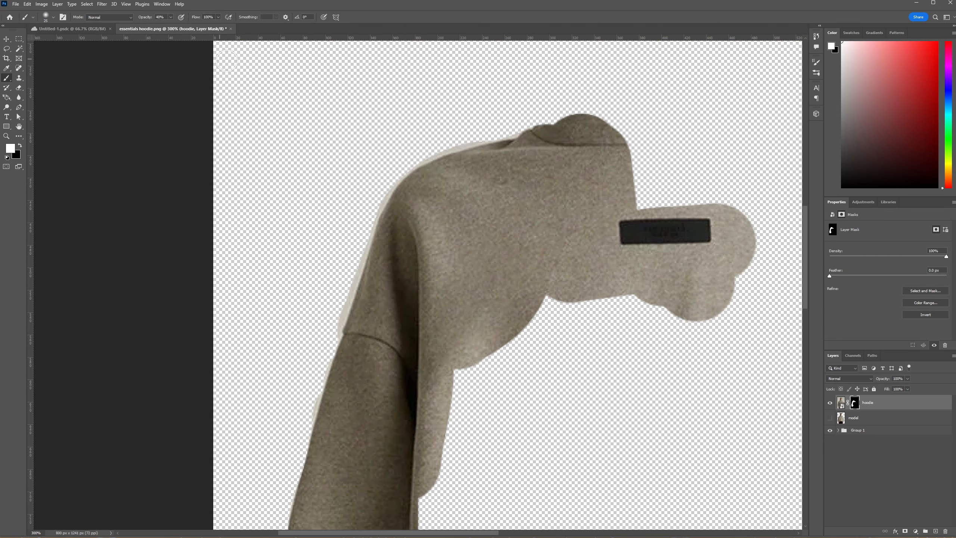
{"action": "key", "text": "e"}
{"action": "scroll", "coordinate": [489, 106], "scroll_direction": "down", "scroll_amount": 5}
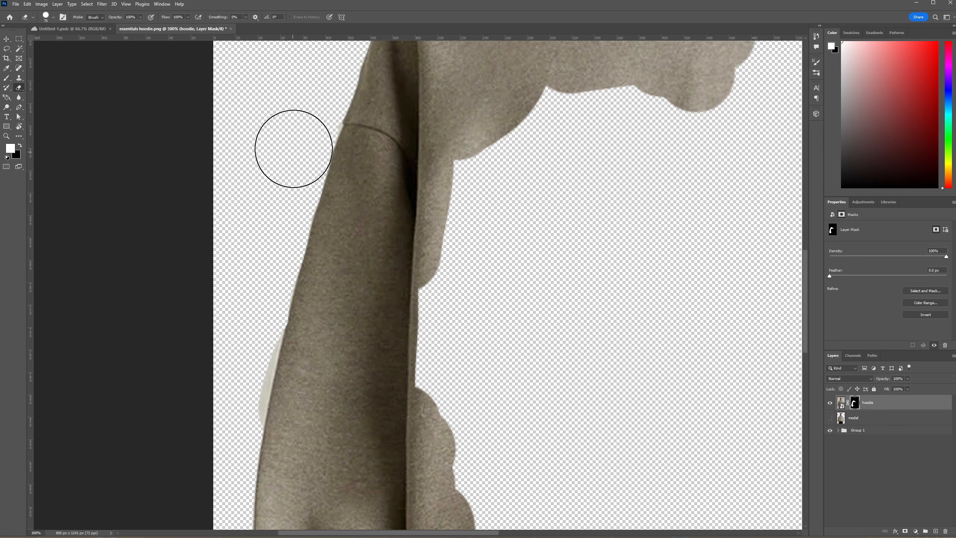
{"action": "scroll", "coordinate": [294, 149], "scroll_direction": "down", "scroll_amount": 7}
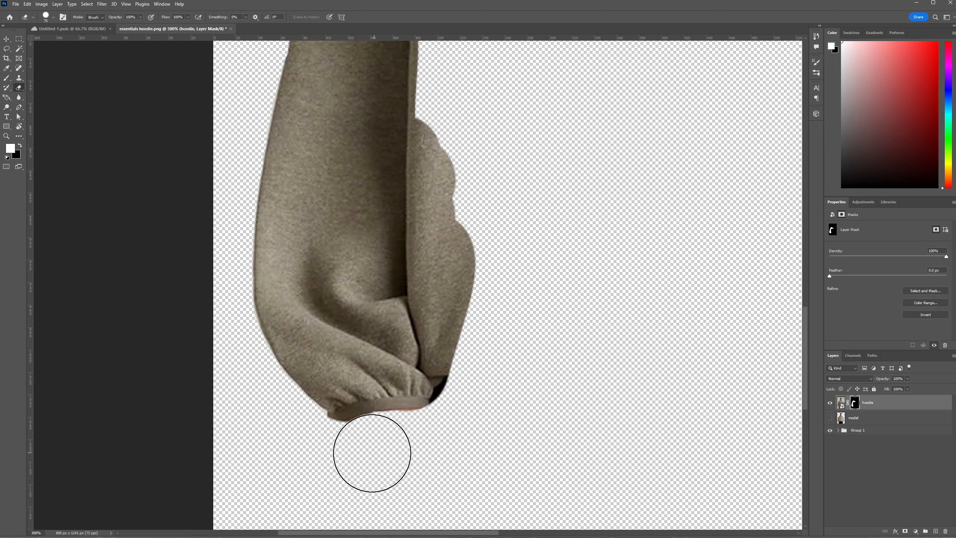
{"action": "scroll", "coordinate": [401, 449], "scroll_direction": "up", "scroll_amount": 2}
{"action": "left_click", "coordinate": [915, 316]}
Erase along the hoodie's hem, the image-right cuff and the outer edge of that sleeve up to the shoulder.
{"action": "scroll", "coordinate": [424, 334], "scroll_direction": "down", "scroll_amount": 2}
{"action": "left_click_drag", "start_coordinate": [424, 333], "coordinate": [707, 326]}
{"action": "scroll", "coordinate": [708, 327], "scroll_direction": "right", "scroll_amount": 4}
{"action": "mouse_move", "coordinate": [527, 326]}
{"action": "left_mouse_down"}
{"action": "mouse_move", "coordinate": [670, 329]}
{"action": "mouse_move", "coordinate": [711, 371]}
{"action": "left_mouse_up"}
{"action": "key", "text": "bracketleft"}
{"action": "key", "text": "bracketleft"}
{"action": "key", "text": "bracketleft"}
{"action": "key", "text": "bracketleft"}
{"action": "key", "text": "bracketleft"}
{"action": "mouse_move", "coordinate": [682, 400]}
{"action": "left_mouse_down"}
{"action": "mouse_move", "coordinate": [784, 420]}
{"action": "mouse_move", "coordinate": [793, 413]}
{"action": "left_mouse_up"}
{"action": "scroll", "coordinate": [735, 417], "scroll_direction": "right", "scroll_amount": 3}
{"action": "mouse_move", "coordinate": [640, 428]}
{"action": "left_mouse_down"}
{"action": "mouse_move", "coordinate": [678, 408]}
{"action": "mouse_move", "coordinate": [726, 337]}
{"action": "mouse_move", "coordinate": [722, 204]}
{"action": "mouse_move", "coordinate": [698, 53]}
{"action": "left_mouse_up"}
{"action": "scroll", "coordinate": [698, 54], "scroll_direction": "up", "scroll_amount": 8}
{"action": "mouse_move", "coordinate": [546, 104]}
{"action": "left_mouse_down"}
{"action": "mouse_move", "coordinate": [566, 115]}
{"action": "mouse_move", "coordinate": [664, 363]}
{"action": "mouse_move", "coordinate": [548, 110]}
{"action": "left_mouse_up"}
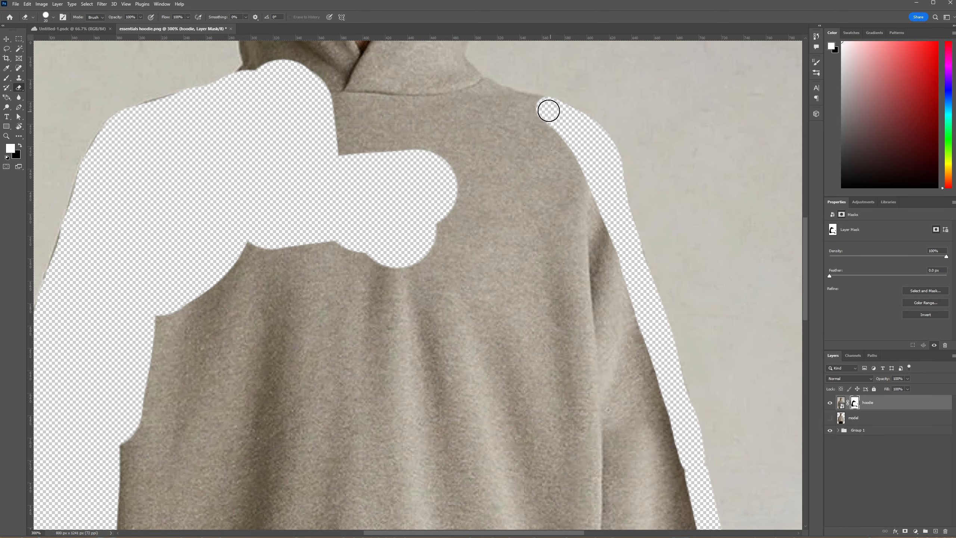
Temporarily invert the hoodie mask to check the cutout edges along the hem, cuffs and shoulders.
{"action": "key", "text": "ctrl+i"}
{"action": "scroll", "coordinate": [602, 273], "scroll_direction": "up", "scroll_amount": 3}
{"action": "scroll", "coordinate": [568, 137], "scroll_direction": "down", "scroll_amount": 10}
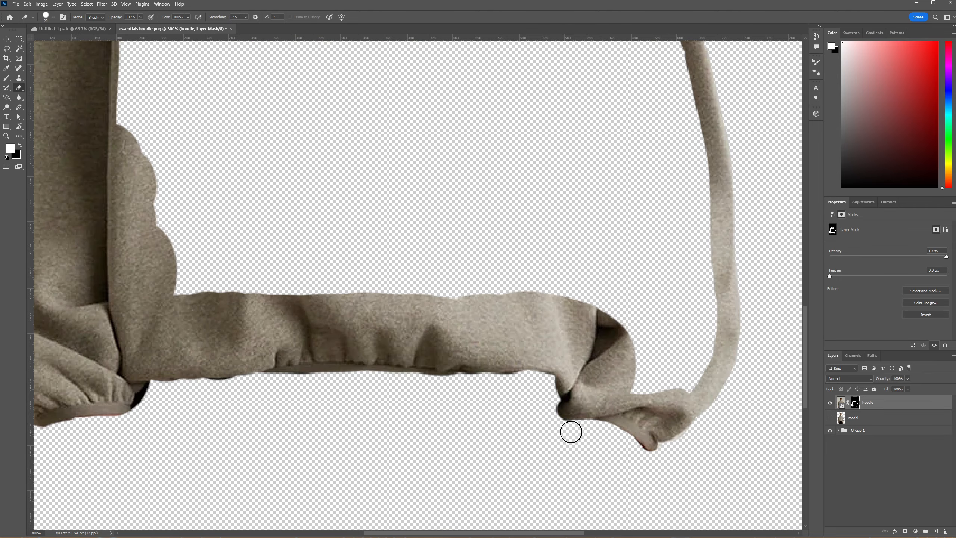
{"action": "scroll", "coordinate": [571, 432], "scroll_direction": "up", "scroll_amount": 3}
{"action": "scroll", "coordinate": [571, 432], "scroll_direction": "left", "scroll_amount": 3}
{"action": "scroll", "coordinate": [271, 456], "scroll_direction": "up", "scroll_amount": 4}
{"action": "scroll", "coordinate": [416, 327], "scroll_direction": "down", "scroll_amount": 2}
{"action": "left_click", "coordinate": [920, 315]}
Erase the remaining interior of the hoodie's torso and image-right sleeve on the mask with a large eraser.
{"action": "key", "text": "bracketright"}
{"action": "key", "text": "bracketright"}
{"action": "key", "text": "bracketright"}
{"action": "key", "text": "bracketright"}
{"action": "key", "text": "bracketright"}
{"action": "key", "text": "bracketright"}
{"action": "key", "text": "bracketright"}
{"action": "key", "text": "bracketright"}
{"action": "key", "text": "bracketright"}
{"action": "key", "text": "bracketright"}
{"action": "key", "text": "bracketright"}
{"action": "key", "text": "bracketright"}
{"action": "key", "text": "bracketright"}
{"action": "key", "text": "bracketright"}
{"action": "key", "text": "bracketright"}
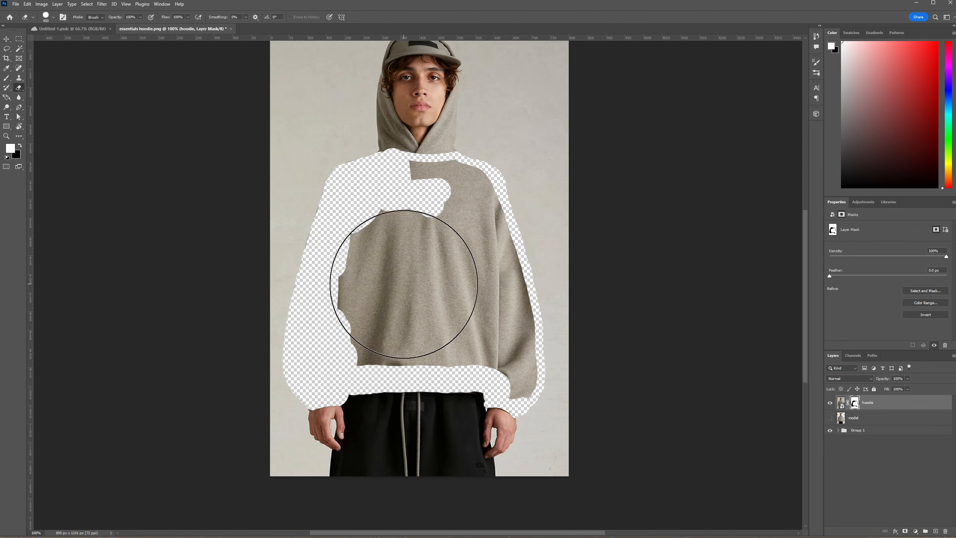
{"action": "key", "text": "bracketleft"}
{"action": "key", "text": "bracketleft"}
{"action": "key", "text": "bracketleft"}
{"action": "key", "text": "bracketleft"}
{"action": "key", "text": "bracketleft"}
{"action": "key", "text": "bracketleft"}
{"action": "key", "text": "bracketleft"}
{"action": "mouse_move", "coordinate": [403, 283]}
{"action": "left_mouse_down"}
{"action": "mouse_move", "coordinate": [450, 325]}
{"action": "mouse_move", "coordinate": [421, 270]}
{"action": "mouse_move", "coordinate": [438, 214]}
{"action": "mouse_move", "coordinate": [469, 188]}
{"action": "mouse_move", "coordinate": [512, 325]}
{"action": "mouse_move", "coordinate": [490, 354]}
{"action": "mouse_move", "coordinate": [524, 384]}
{"action": "left_mouse_up"}
Erase the image-left side of the hood and its inner edge around the face and neckline with a smaller eraser.
{"action": "scroll", "coordinate": [522, 376], "scroll_direction": "up", "scroll_amount": 4}
{"action": "key", "text": "ctrl+plus"}
{"action": "key", "text": "ctrl+plus"}
{"action": "key", "text": "bracketleft"}
{"action": "key", "text": "bracketleft"}
{"action": "left_click", "coordinate": [344, 354]}
{"action": "scroll", "coordinate": [333, 372], "scroll_direction": "up", "scroll_amount": 3}
{"action": "key", "text": "bracketleft"}
{"action": "key", "text": "bracketleft"}
{"action": "key", "text": "bracketleft"}
{"action": "key", "text": "bracketleft"}
{"action": "key", "text": "bracketleft"}
{"action": "left_click_drag", "start_coordinate": [316, 422], "coordinate": [308, 283]}
{"action": "key", "text": "bracketleft"}
{"action": "key", "text": "bracketleft"}
{"action": "left_click_drag", "start_coordinate": [313, 207], "coordinate": [300, 277]}
{"action": "mouse_move", "coordinate": [314, 227]}
{"action": "left_mouse_down"}
{"action": "mouse_move", "coordinate": [354, 346]}
{"action": "mouse_move", "coordinate": [419, 444]}
{"action": "mouse_move", "coordinate": [387, 412]}
{"action": "mouse_move", "coordinate": [393, 392]}
{"action": "mouse_move", "coordinate": [378, 408]}
{"action": "mouse_move", "coordinate": [333, 386]}
{"action": "mouse_move", "coordinate": [402, 438]}
{"action": "mouse_move", "coordinate": [424, 432]}
{"action": "mouse_move", "coordinate": [533, 245]}
{"action": "mouse_move", "coordinate": [526, 441]}
{"action": "left_mouse_up"}
Erase the image-right side of the hood and the thin hood band running over the cap.
{"action": "key", "text": "bracketright"}
{"action": "key", "text": "bracketright"}
{"action": "mouse_move", "coordinate": [445, 442]}
{"action": "left_mouse_down"}
{"action": "mouse_move", "coordinate": [479, 430]}
{"action": "mouse_move", "coordinate": [525, 278]}
{"action": "left_mouse_up"}
{"action": "key", "text": "bracketleft"}
{"action": "key", "text": "bracketleft"}
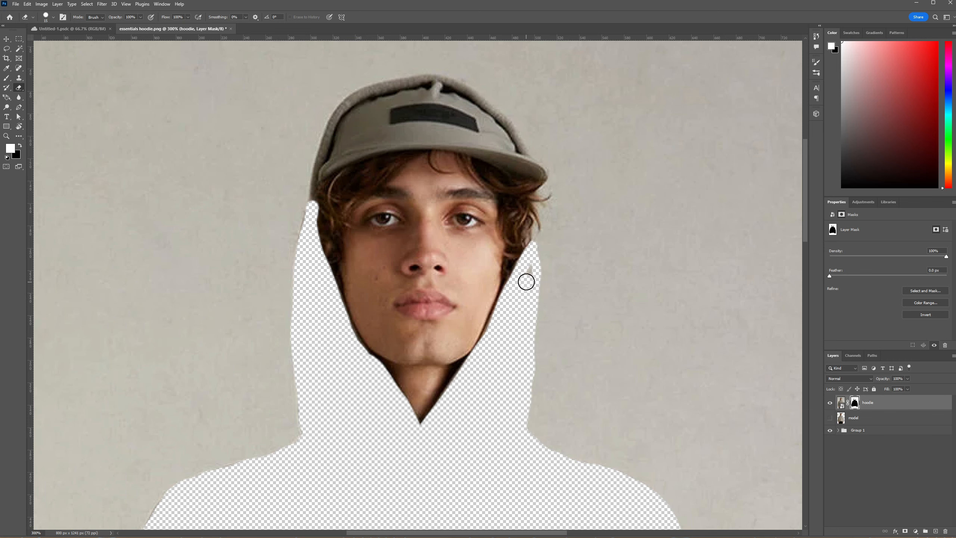
{"action": "mouse_move", "coordinate": [314, 201]}
{"action": "left_mouse_down"}
{"action": "mouse_move", "coordinate": [320, 154]}
{"action": "mouse_move", "coordinate": [474, 93]}
{"action": "left_mouse_up"}
Invert the mask so the hoodie layer shows only the hoodie, and display the model layer beneath it.
{"action": "key", "text": "ctrl+i"}
{"action": "key", "text": "bracketleft"}
{"action": "key", "text": "bracketleft"}
{"action": "key", "text": "bracketleft"}
{"action": "key", "text": "bracketleft"}
{"action": "key", "text": "bracketleft"}
{"action": "key", "text": "bracketleft"}
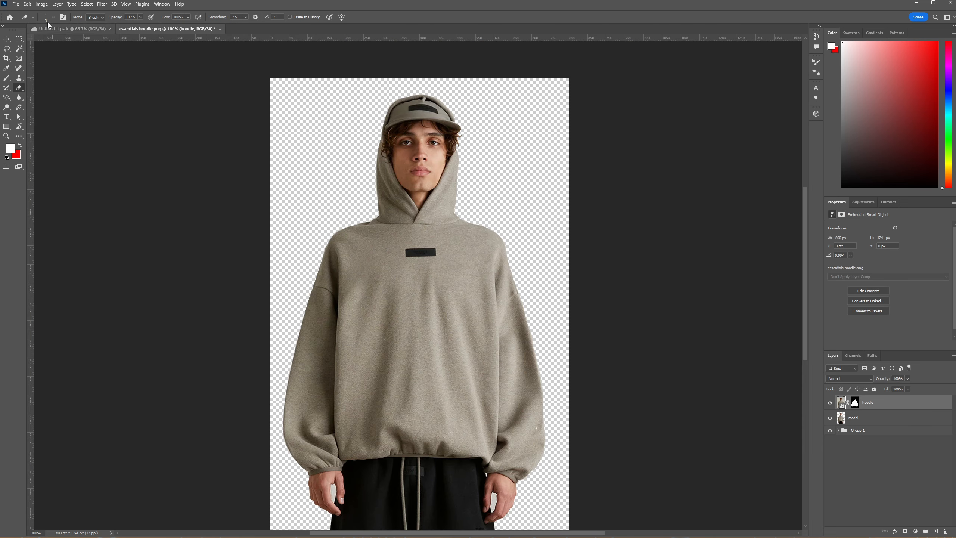
Recolor the hoodie layer to gray with Hue/Saturation: hue -62, saturation -100, lightness -13.
{"action": "left_click", "coordinate": [42, 3]}
{"action": "mouse_move", "coordinate": [45, 25]}
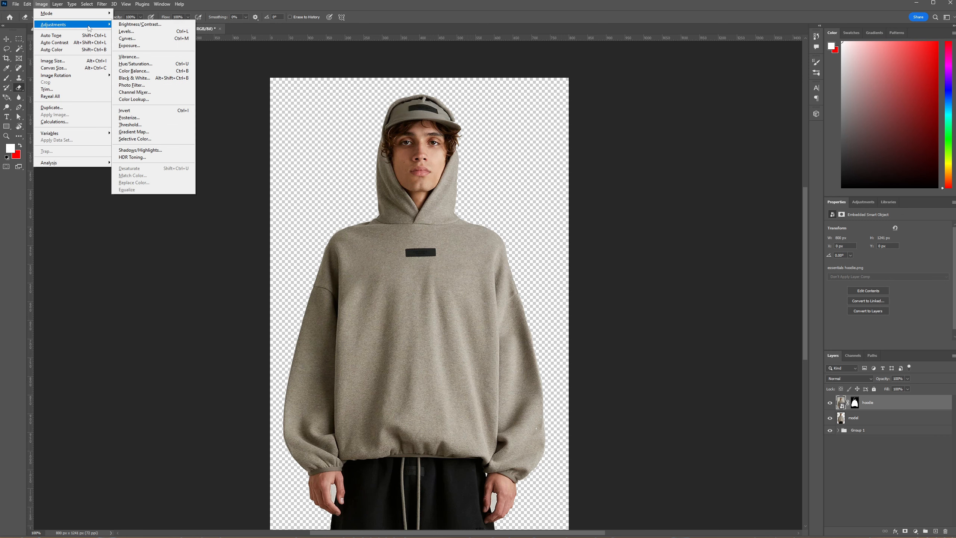
{"action": "left_click", "coordinate": [170, 66]}
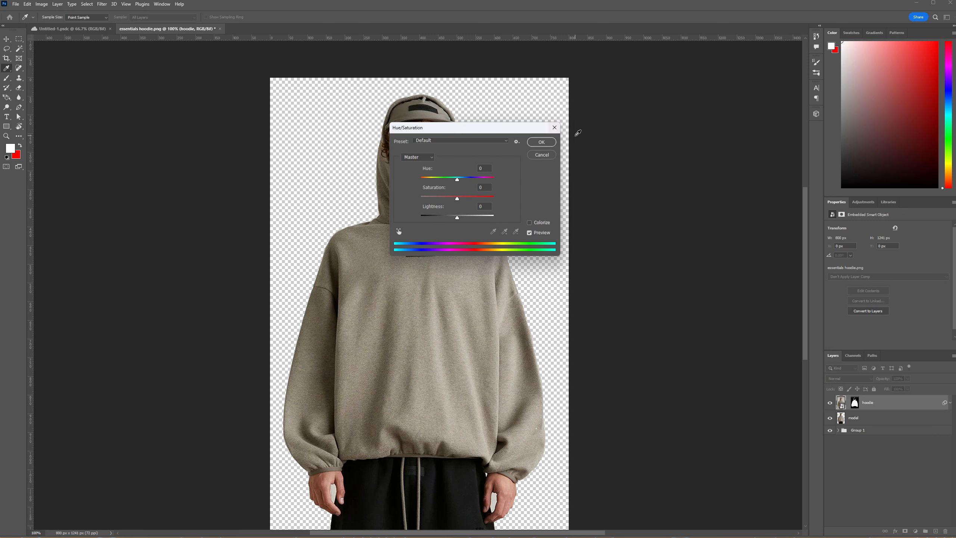
{"action": "left_click_drag", "start_coordinate": [489, 127], "coordinate": [636, 144]}
{"action": "mouse_move", "coordinate": [604, 215]}
{"action": "left_mouse_down"}
{"action": "mouse_move", "coordinate": [570, 215]}
{"action": "mouse_move", "coordinate": [619, 216]}
{"action": "mouse_move", "coordinate": [583, 194]}
{"action": "mouse_move", "coordinate": [615, 199]}
{"action": "mouse_move", "coordinate": [582, 201]}
{"action": "mouse_move", "coordinate": [615, 205]}
{"action": "mouse_move", "coordinate": [586, 214]}
{"action": "left_mouse_up"}
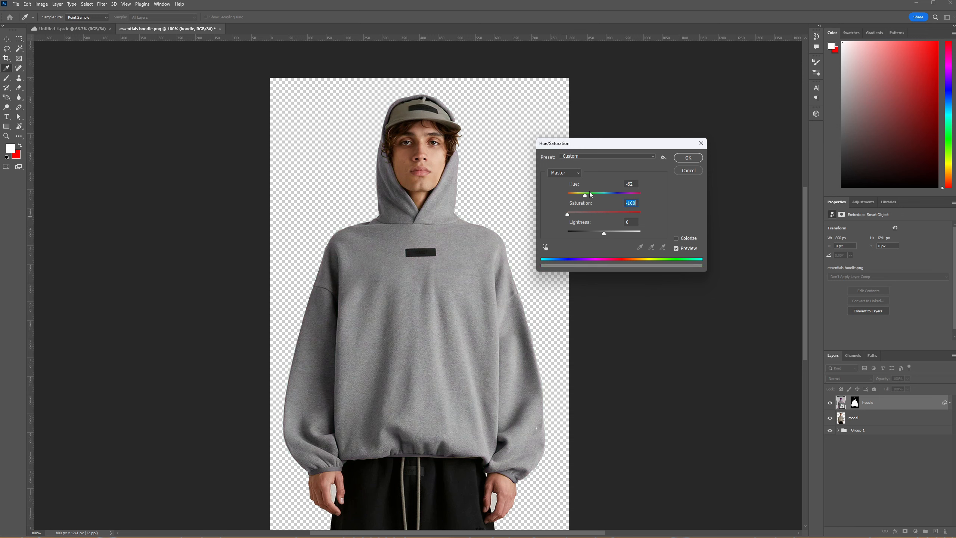
{"action": "mouse_move", "coordinate": [602, 231]}
{"action": "left_mouse_down"}
{"action": "mouse_move", "coordinate": [614, 233]}
{"action": "mouse_move", "coordinate": [599, 231]}
{"action": "left_mouse_up"}
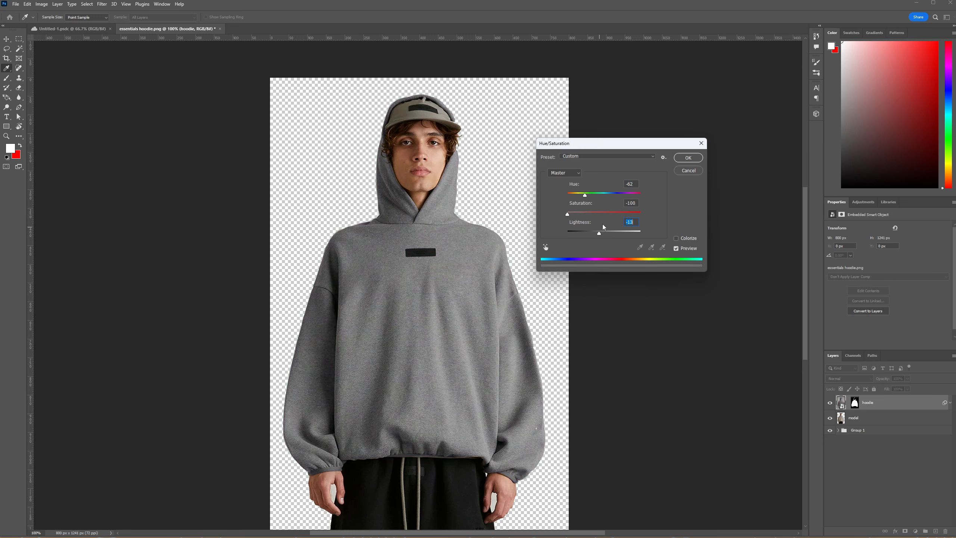
{"action": "left_click", "coordinate": [688, 159]}
Duplicate the recolored hoodie layer, align the copy exactly over the original, and hide the original.
{"action": "key", "text": "e"}
{"action": "scroll", "coordinate": [592, 258], "scroll_direction": "up", "scroll_amount": 2}
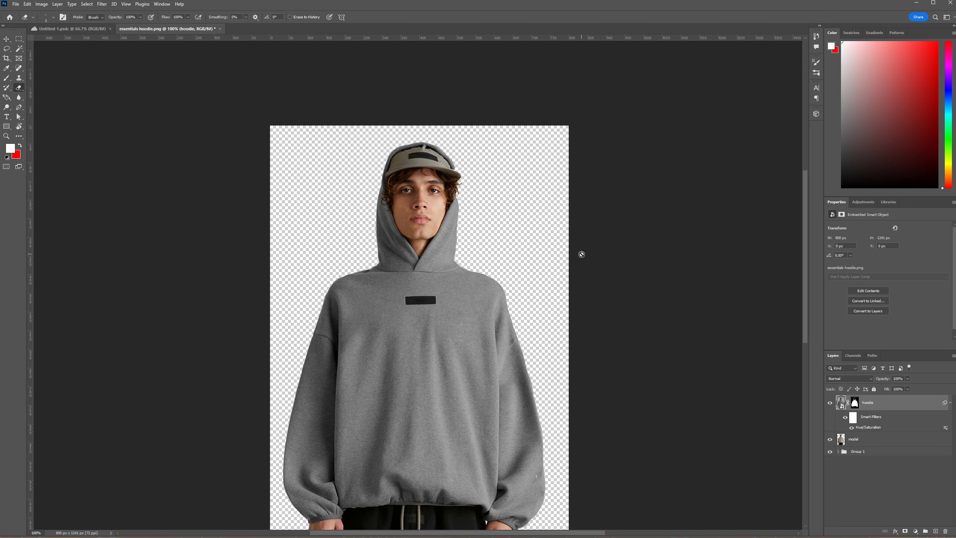
{"action": "key", "text": "ctrl+plus"}
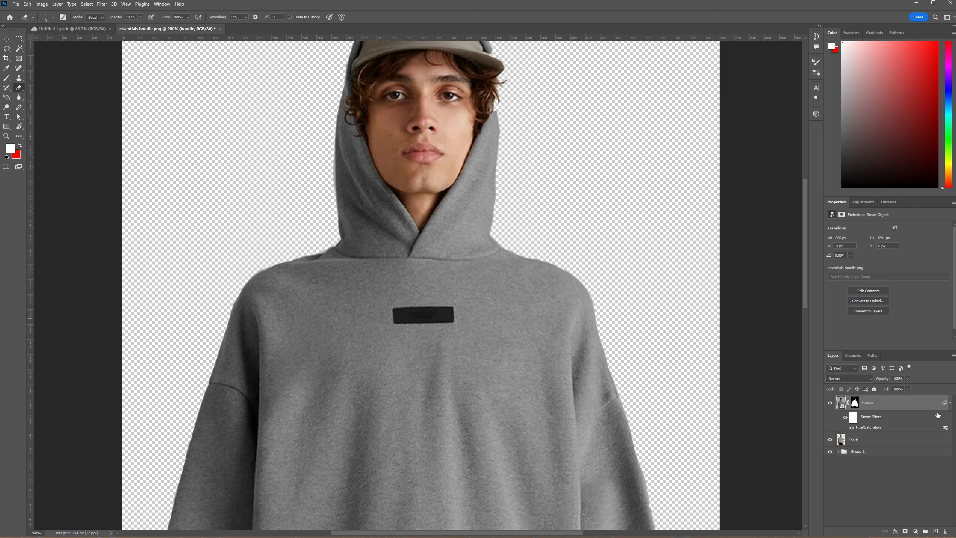
{"action": "key", "text": "ctrl+v"}
{"action": "key", "text": "v"}
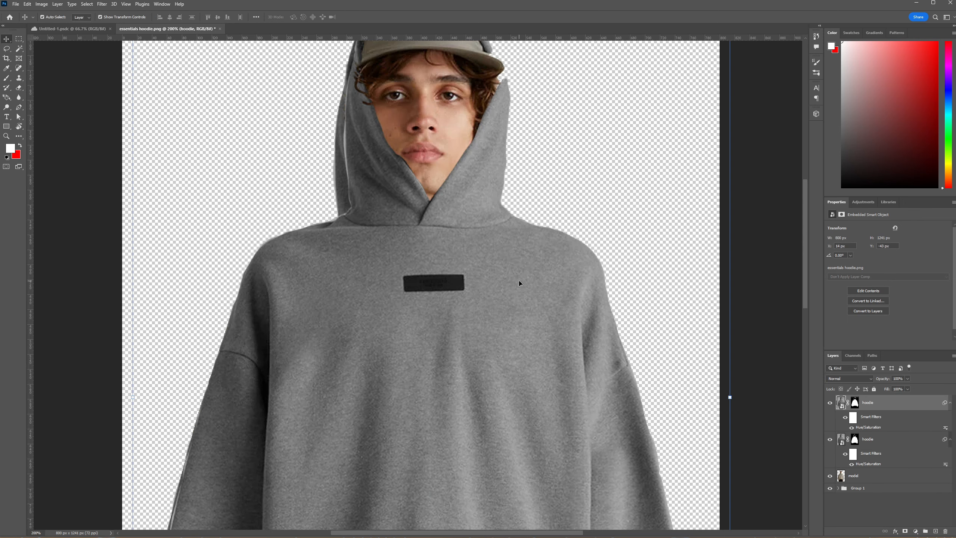
{"action": "mouse_move", "coordinate": [518, 280]}
{"action": "left_mouse_down"}
{"action": "mouse_move", "coordinate": [505, 286]}
{"action": "mouse_move", "coordinate": [511, 318]}
{"action": "left_mouse_up"}
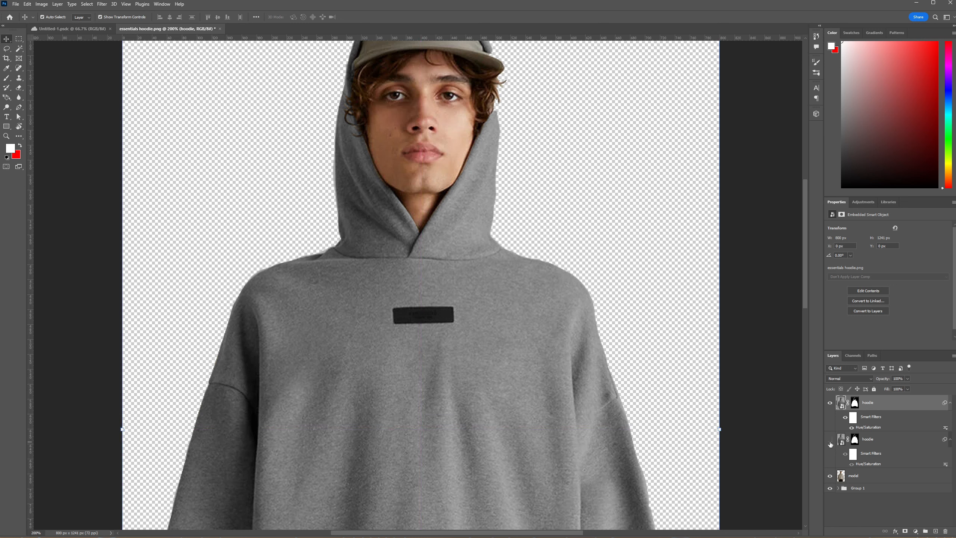
Sample fabric beside the chest label with the Clone Stamp and rasterize the hoodie copy so it can be painted.
{"action": "left_click", "coordinate": [19, 77]}
{"action": "left_click", "coordinate": [345, 353]}
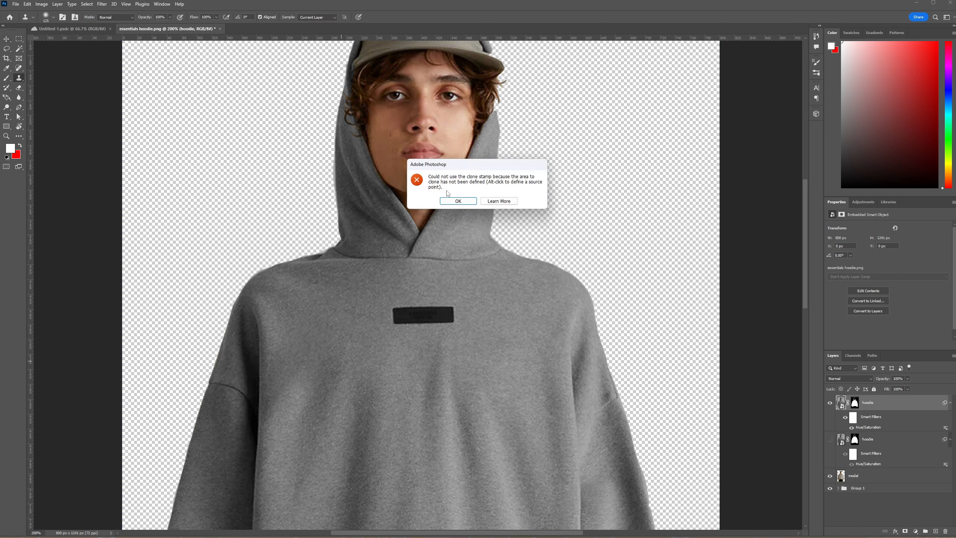
{"action": "left_click", "coordinate": [448, 200]}
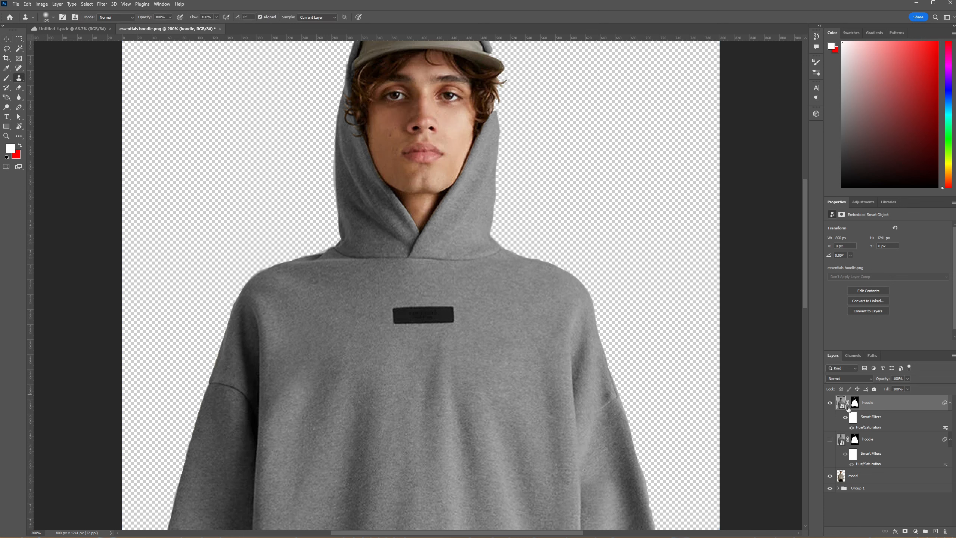
{"action": "left_click", "coordinate": [420, 331]}
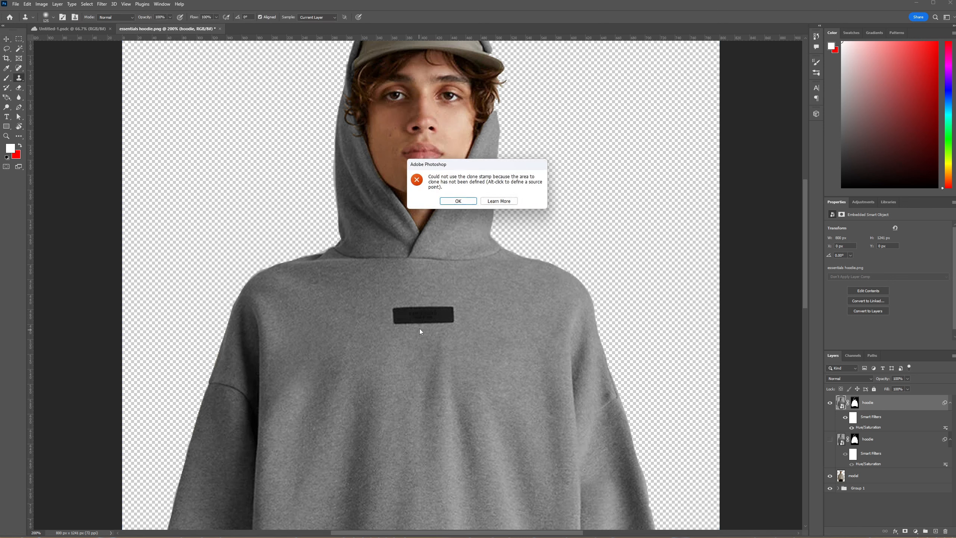
{"action": "left_click", "coordinate": [457, 202]}
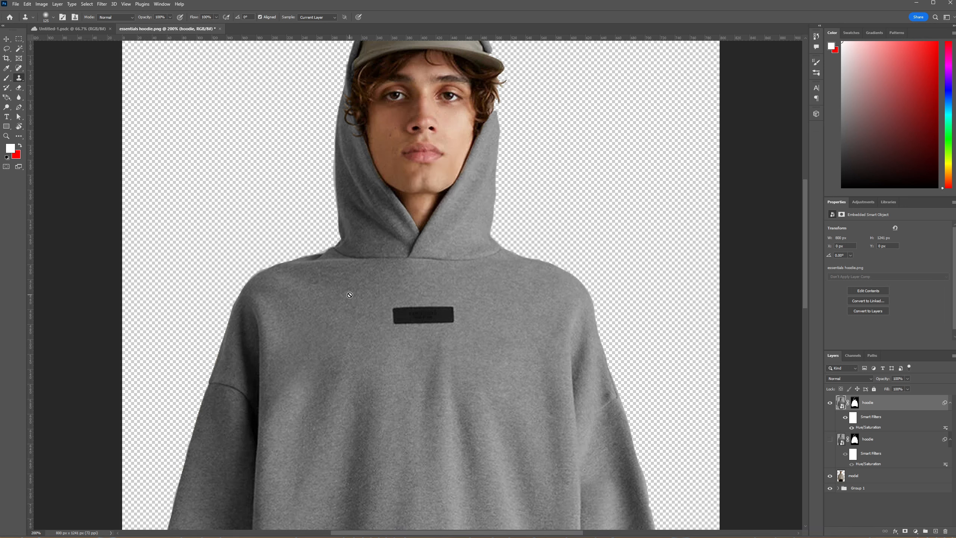
{"action": "left_click", "coordinate": [387, 307], "text": "alt"}
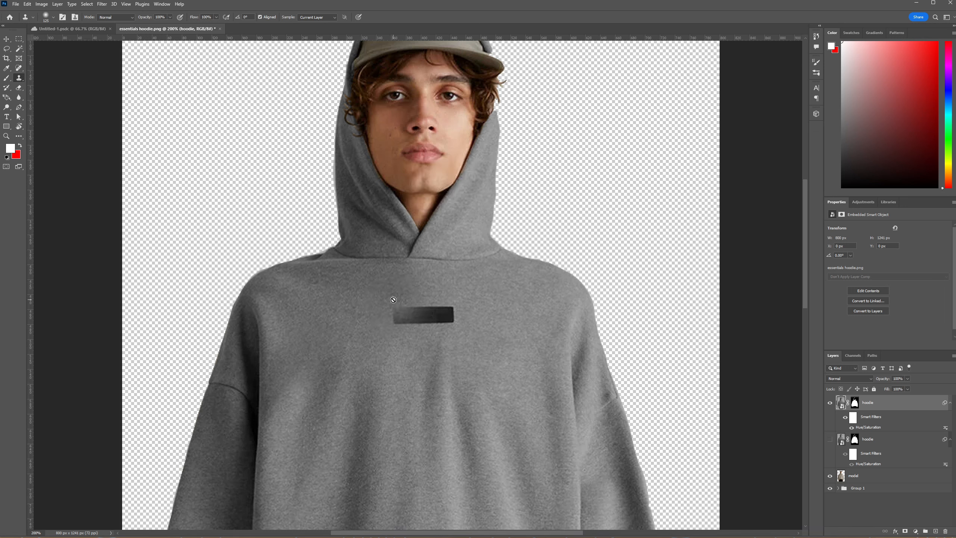
{"action": "left_click", "coordinate": [396, 315]}
{"action": "left_click", "coordinate": [455, 196]}
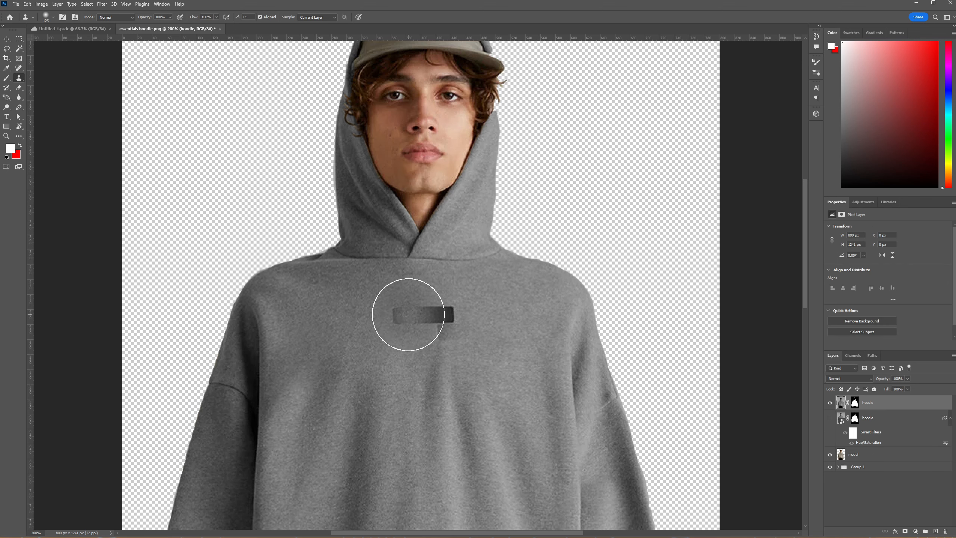
Try cloning fabric over the chest label with a smaller brush, and undo the strokes.
{"action": "key", "text": "bracketleft"}
{"action": "key", "text": "bracketleft"}
{"action": "key", "text": "bracketleft"}
{"action": "key", "text": "bracketleft"}
{"action": "key", "text": "bracketright"}
{"action": "key", "text": "bracketright"}
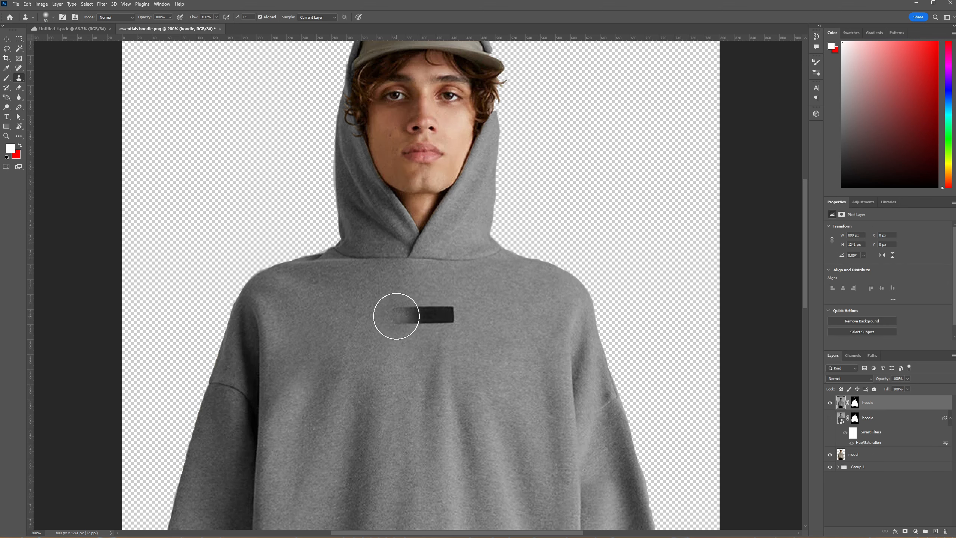
{"action": "key", "text": "ctrl+z"}
Cover the black chest label by cloning hoodie fabric sampled from several spots around it.
{"action": "left_click", "coordinate": [54, 17]}
{"action": "left_click", "coordinate": [54, 20]}
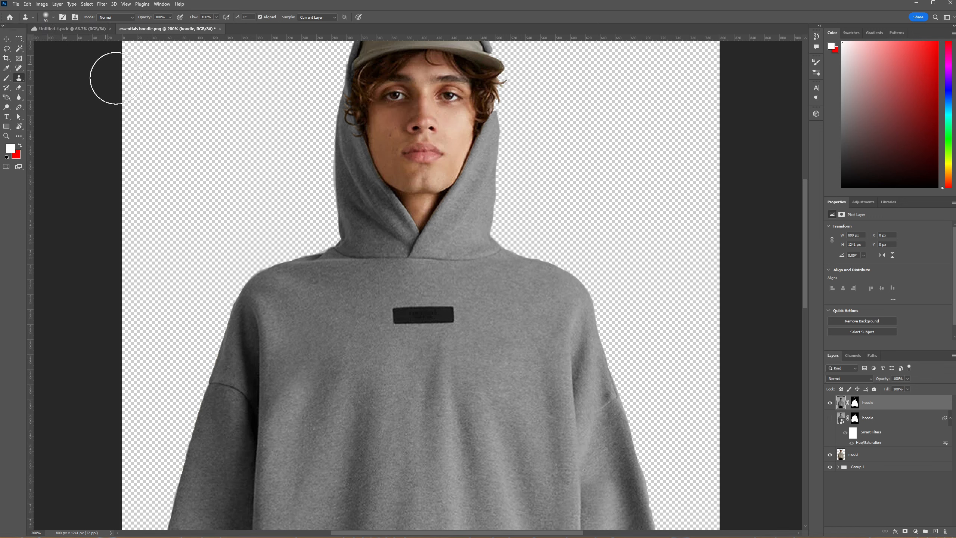
{"action": "left_click", "coordinate": [380, 306], "text": "alt"}
{"action": "mouse_move", "coordinate": [399, 315]}
{"action": "left_mouse_down"}
{"action": "mouse_move", "coordinate": [445, 316]}
{"action": "mouse_move", "coordinate": [455, 306]}
{"action": "mouse_move", "coordinate": [432, 315]}
{"action": "mouse_move", "coordinate": [452, 347]}
{"action": "mouse_move", "coordinate": [413, 310]}
{"action": "mouse_move", "coordinate": [463, 305]}
{"action": "mouse_move", "coordinate": [430, 300]}
{"action": "mouse_move", "coordinate": [491, 303]}
{"action": "mouse_move", "coordinate": [437, 289]}
{"action": "mouse_move", "coordinate": [368, 289]}
{"action": "mouse_move", "coordinate": [420, 292]}
{"action": "left_mouse_up"}
{"action": "left_click", "coordinate": [459, 306], "text": "alt"}
{"action": "left_click", "coordinate": [468, 365], "text": "alt"}
{"action": "left_click", "coordinate": [349, 289], "text": "alt"}
{"action": "left_click", "coordinate": [452, 277], "text": "alt"}
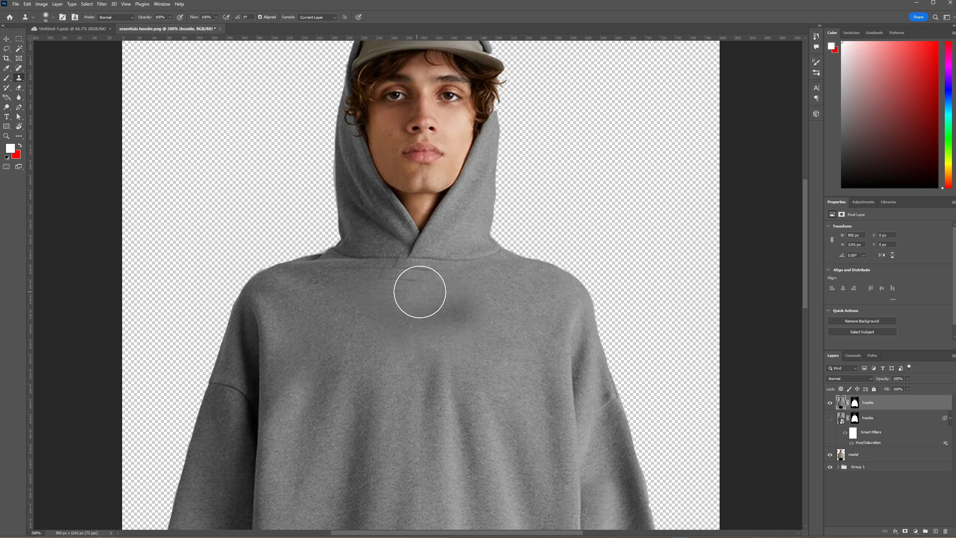
Clone more fabric over the dark patch on the chest, and step back the strokes that left marks below the neckline.
{"action": "left_click", "coordinate": [505, 282], "text": "alt"}
{"action": "mouse_move", "coordinate": [474, 305]}
{"action": "left_mouse_down"}
{"action": "mouse_move", "coordinate": [439, 320]}
{"action": "mouse_move", "coordinate": [557, 350]}
{"action": "mouse_move", "coordinate": [376, 332]}
{"action": "mouse_move", "coordinate": [411, 336]}
{"action": "left_mouse_up"}
{"action": "left_click", "coordinate": [355, 280], "text": "alt"}
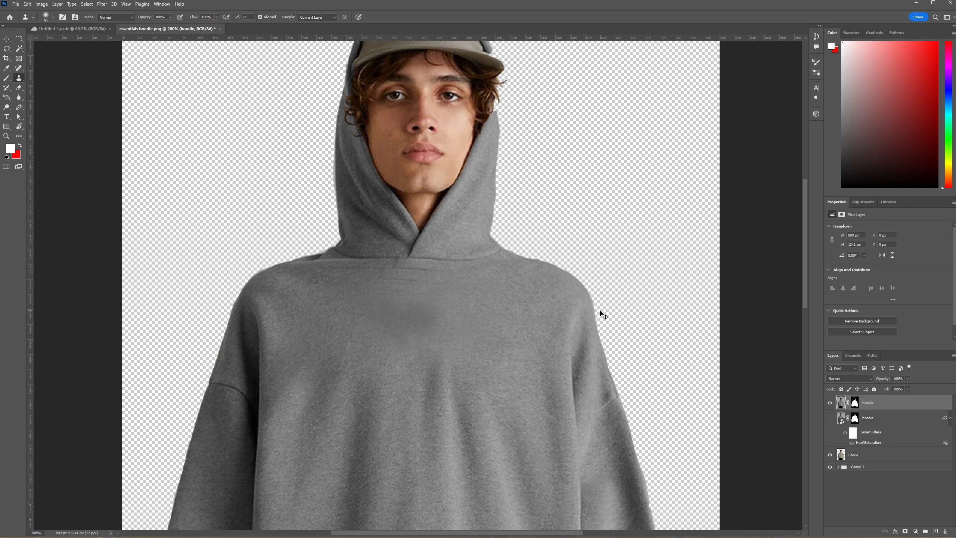
{"action": "key", "text": "ctrl+z"}
{"action": "key", "text": "ctrl+z"}
{"action": "key", "text": "ctrl+z"}
{"action": "key", "text": "ctrl+z"}
{"action": "key", "text": "ctrl+z"}
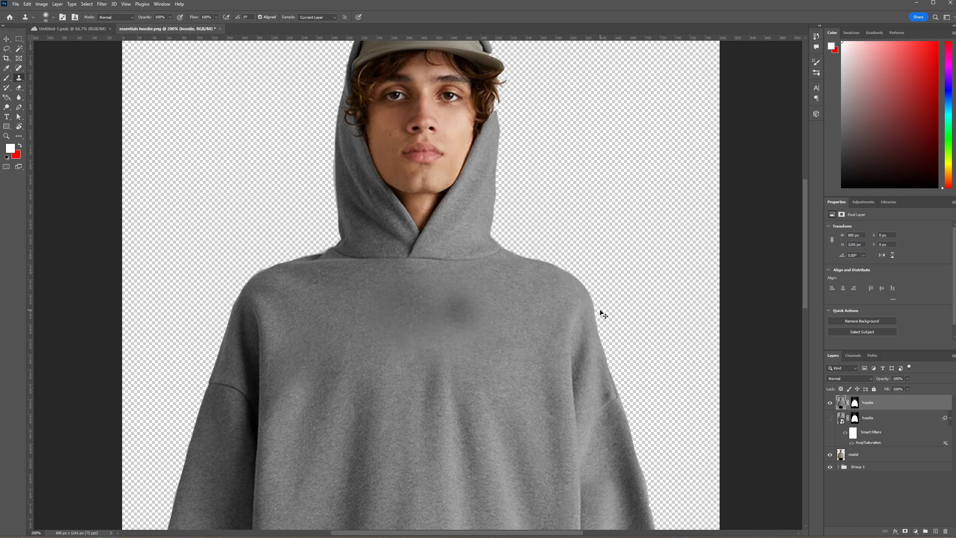
{"action": "key", "text": "ctrl+shift+z"}
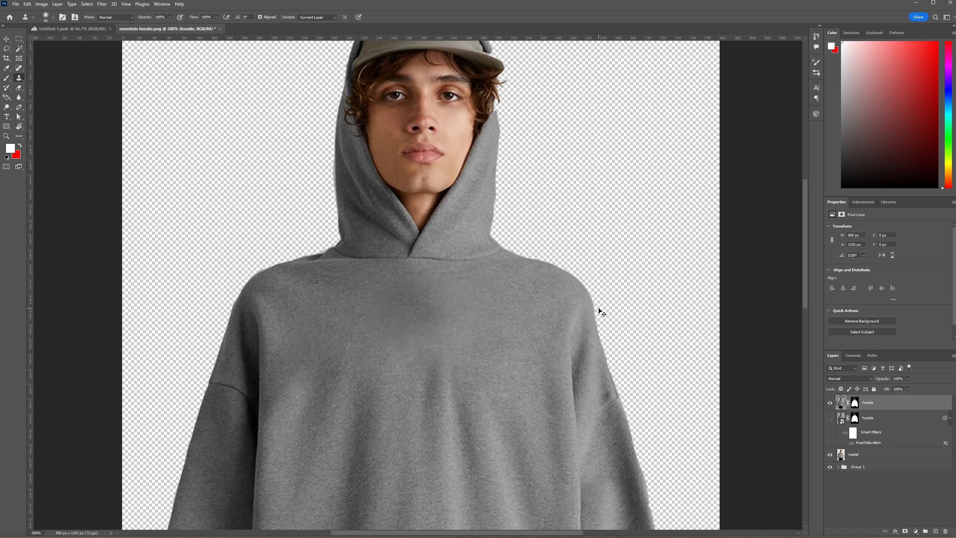
Blend the remaining dark area where the label was with fabric sampled from the image-right side of the chest.
{"action": "left_click", "coordinate": [493, 308], "text": "alt"}
{"action": "left_click_drag", "start_coordinate": [432, 307], "coordinate": [417, 310]}
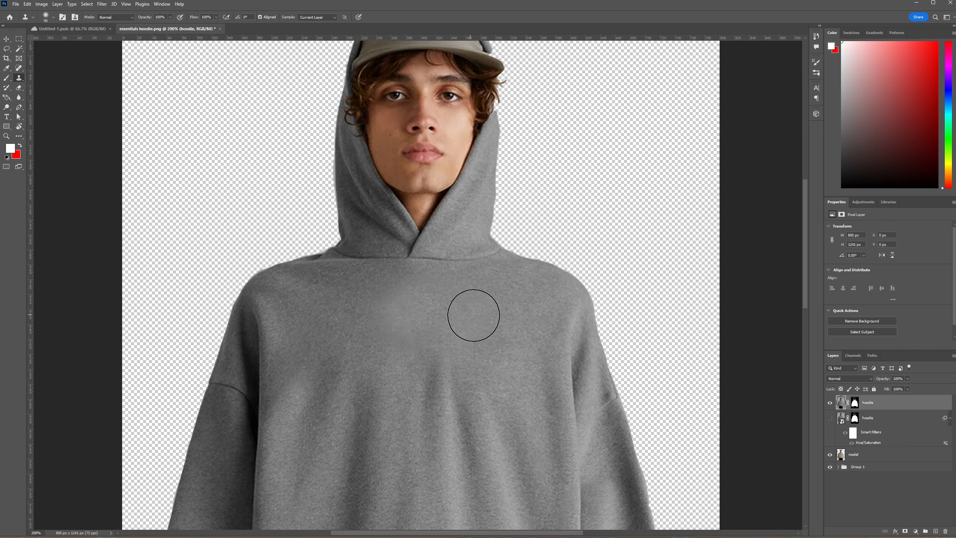
{"action": "key", "text": "ctrl+0"}
{"action": "key", "text": "ctrl+minus"}
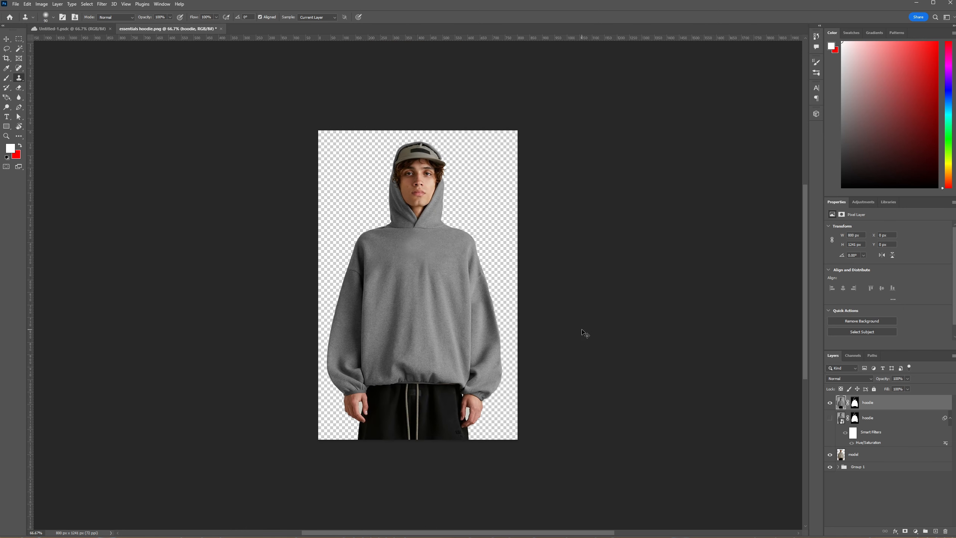
Open the hellcat.png graphic from the Downloads folder as a separate document.
{"action": "key", "text": "ctrl+plus"}
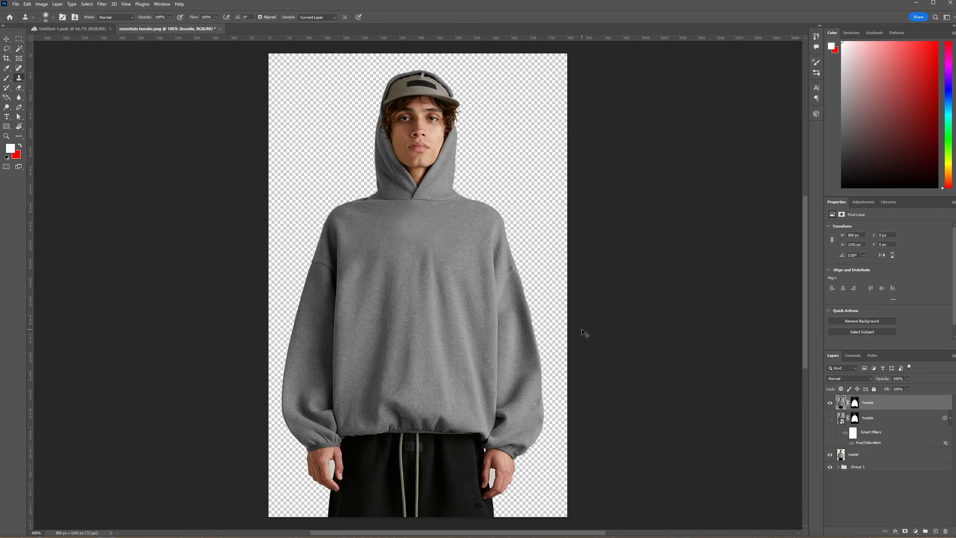
{"action": "scroll", "coordinate": [582, 329], "scroll_direction": "up", "scroll_amount": 3}
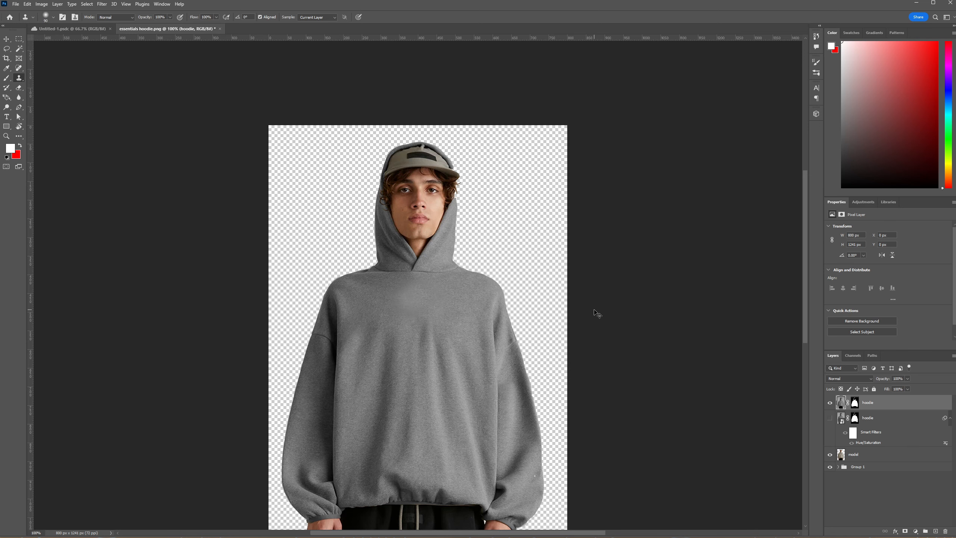
{"action": "key", "text": "ctrl+plus"}
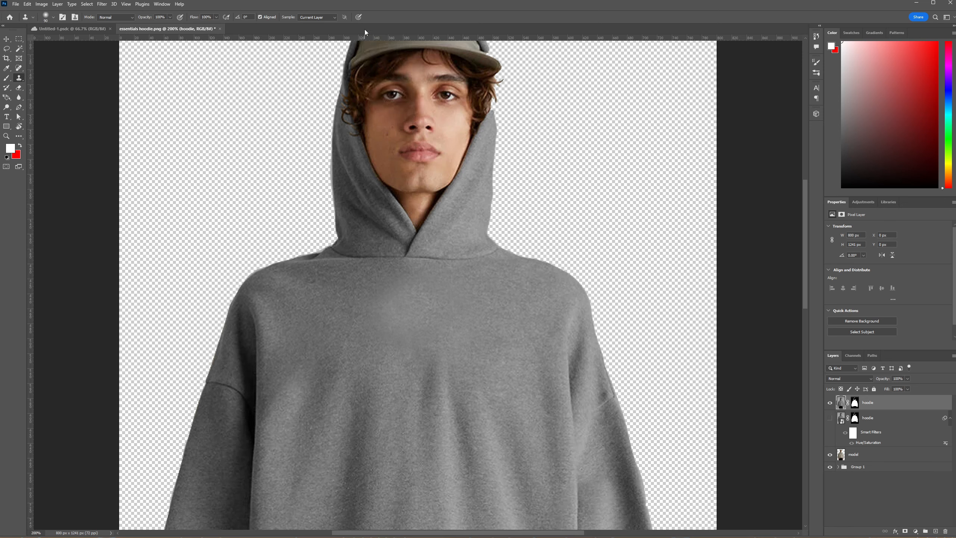
{"action": "right_click", "coordinate": [364, 29]}
{"action": "left_click", "coordinate": [392, 79]}
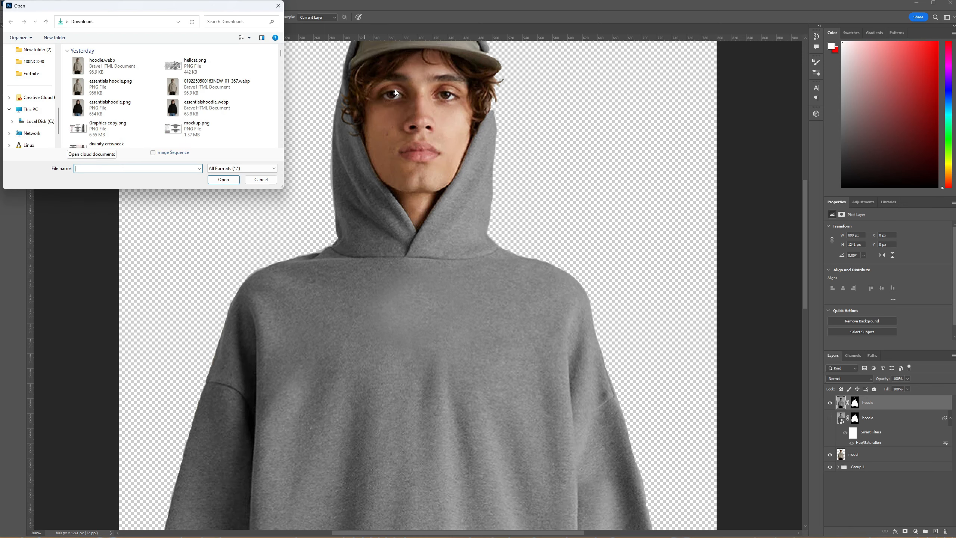
{"action": "left_click", "coordinate": [199, 65]}
{"action": "left_click", "coordinate": [226, 180]}
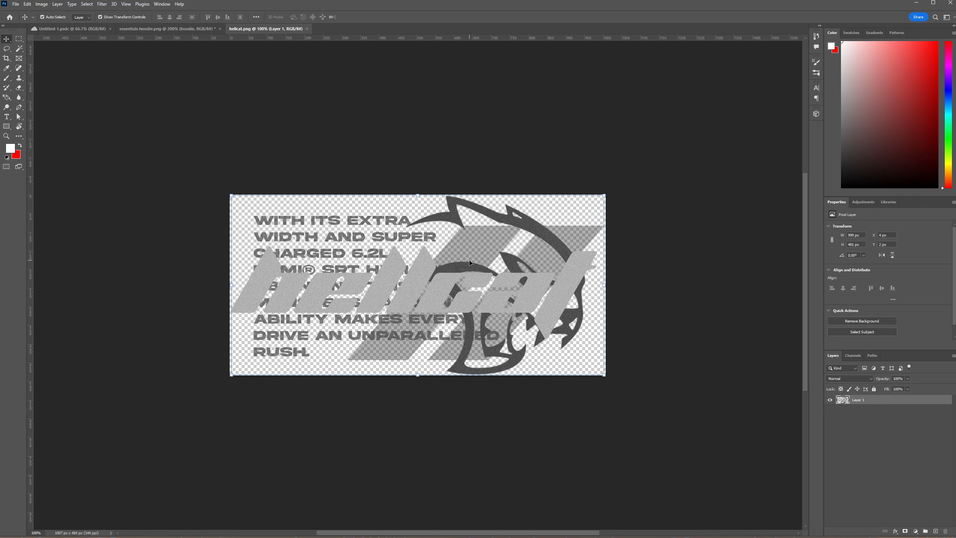
Bring the hellcat graphic into the essentials hoodie document, scaled down to a small print centred on the upper chest.
{"action": "left_click_drag", "start_coordinate": [470, 263], "coordinate": [652, 382]}
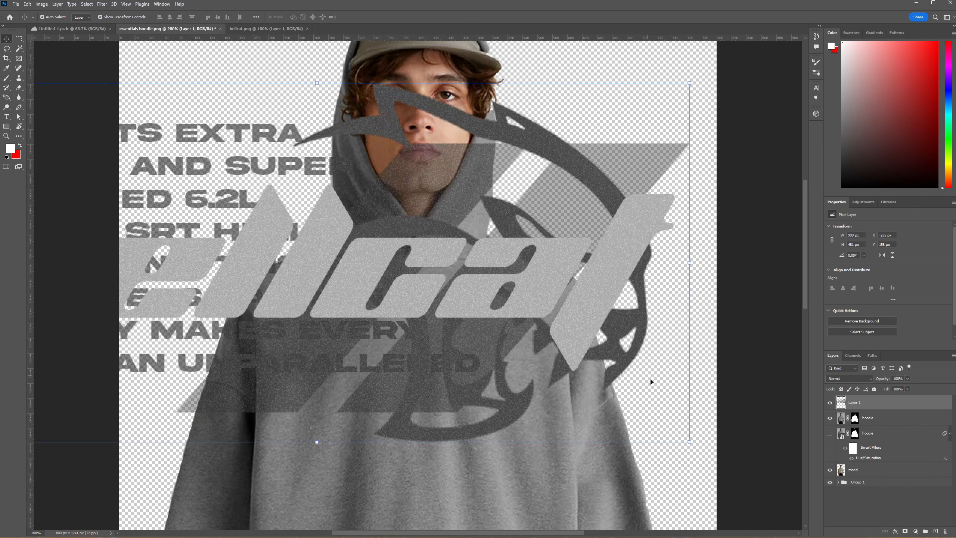
{"action": "left_click_drag", "start_coordinate": [689, 443], "coordinate": [252, 148]}
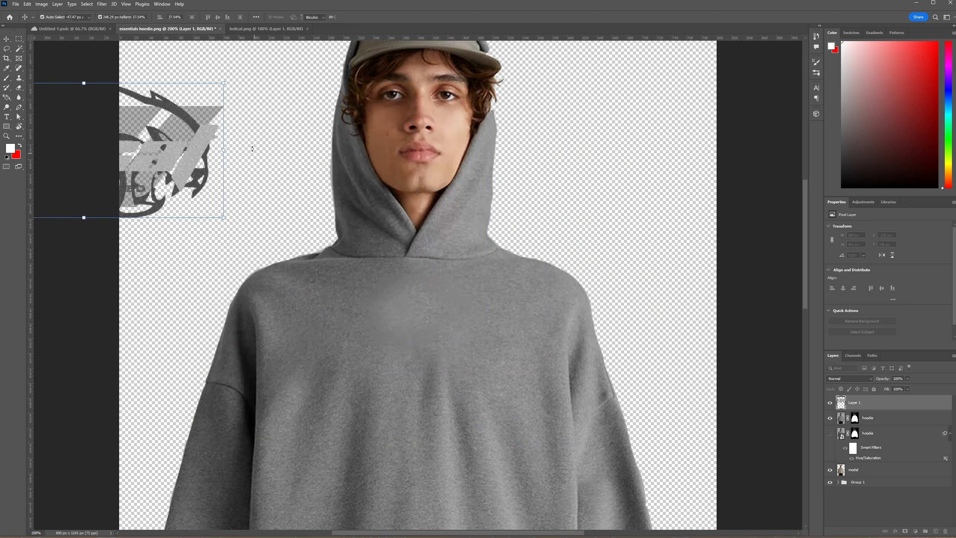
{"action": "left_click_drag", "start_coordinate": [147, 128], "coordinate": [431, 284]}
{"action": "left_click_drag", "start_coordinate": [504, 375], "coordinate": [397, 323]}
{"action": "left_click_drag", "start_coordinate": [335, 276], "coordinate": [435, 323]}
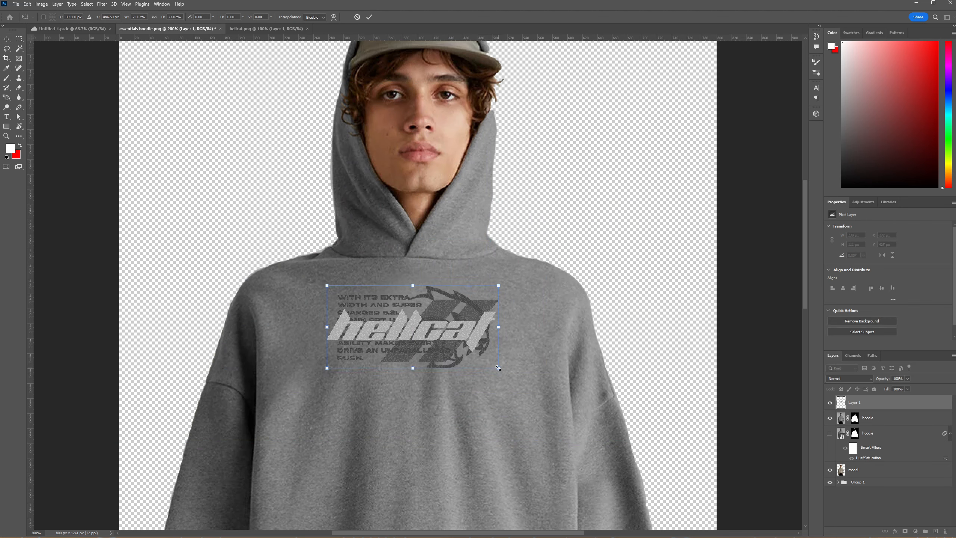
{"action": "left_click_drag", "start_coordinate": [497, 368], "coordinate": [447, 344]}
{"action": "left_click_drag", "start_coordinate": [392, 302], "coordinate": [422, 320]}
{"action": "left_click", "coordinate": [370, 18]}
Overlay a duplicate of the visible hoodie layer above the hellcat graphic at about 23% opacity so the fabric texture shows over it.
{"action": "scroll", "coordinate": [525, 143], "scroll_direction": "down", "scroll_amount": 5}
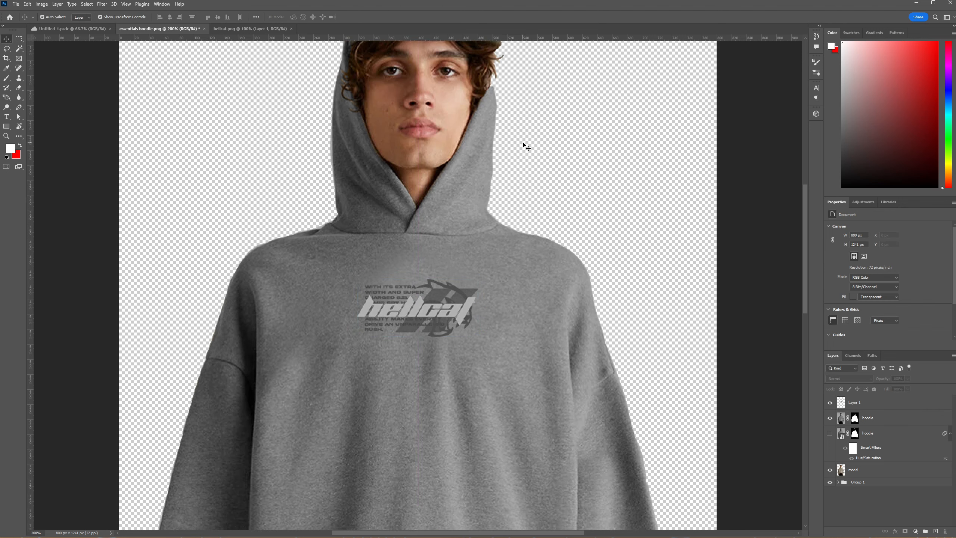
{"action": "left_click", "coordinate": [476, 224]}
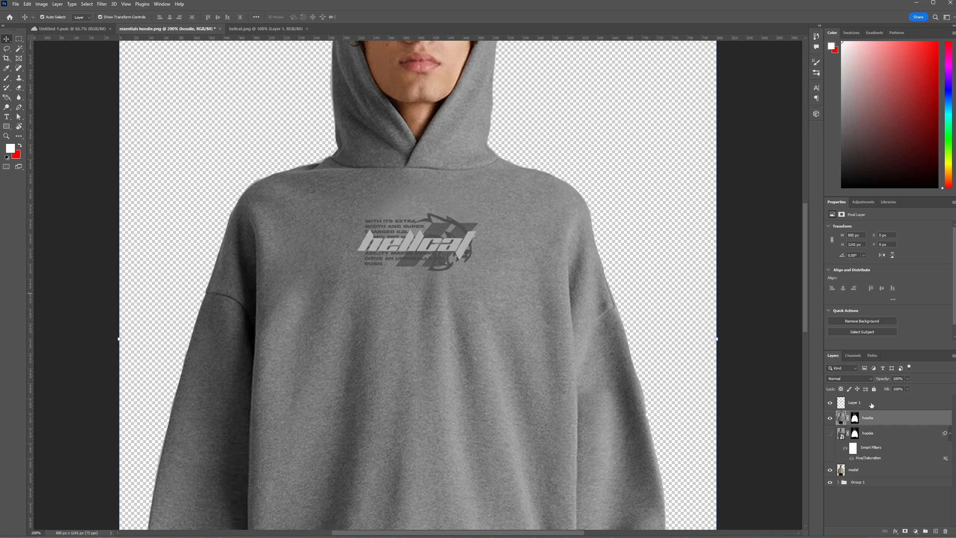
{"action": "key", "text": "ctrl+v"}
{"action": "left_click_drag", "start_coordinate": [594, 328], "coordinate": [566, 330]}
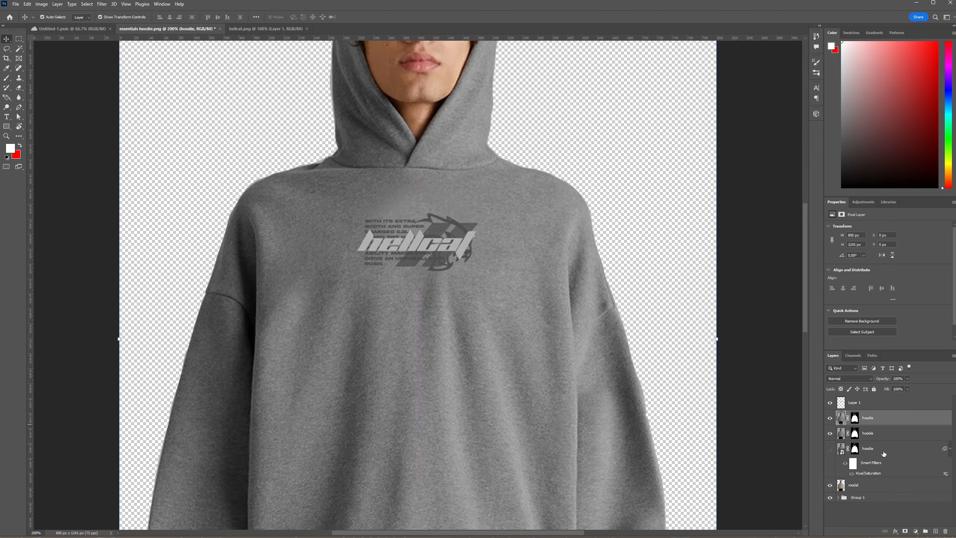
{"action": "left_click_drag", "start_coordinate": [880, 424], "coordinate": [884, 386]}
{"action": "left_click", "coordinate": [908, 378]}
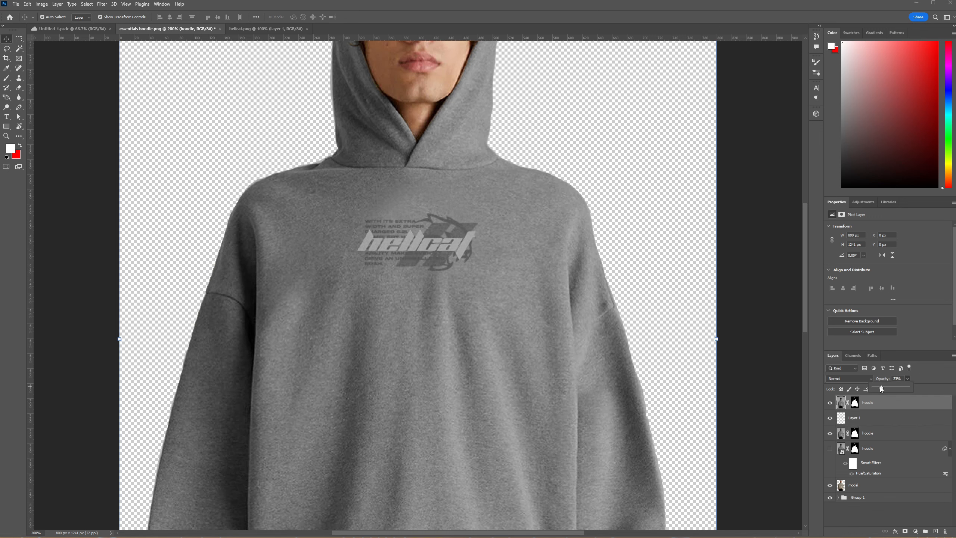
{"action": "left_click", "coordinate": [768, 309]}
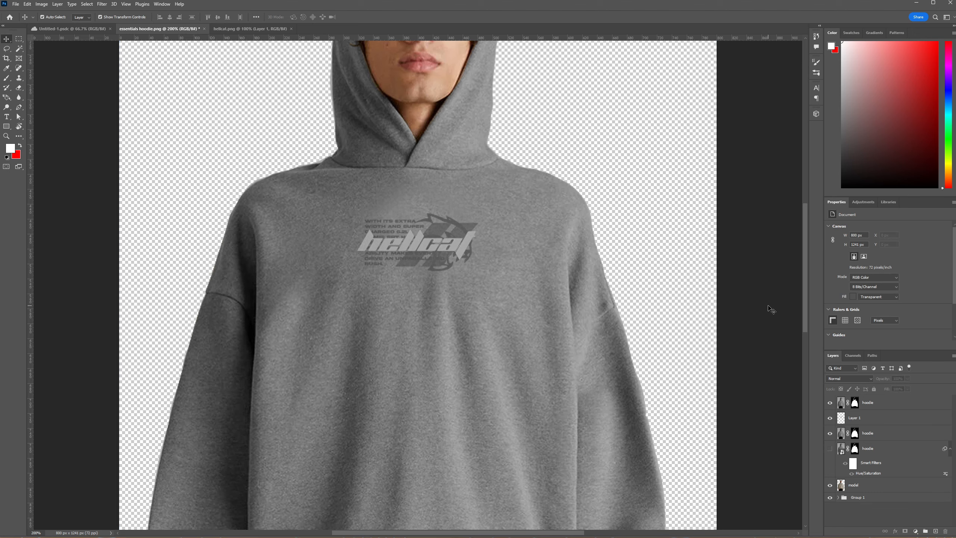
Examine the chest print up close and at full view, and compare it with the hoodie mockup in the Untitled-1 document.
{"action": "key", "text": "ctrl+plus"}
{"action": "key", "text": "ctrl+plus"}
{"action": "key", "text": "ctrl+plus"}
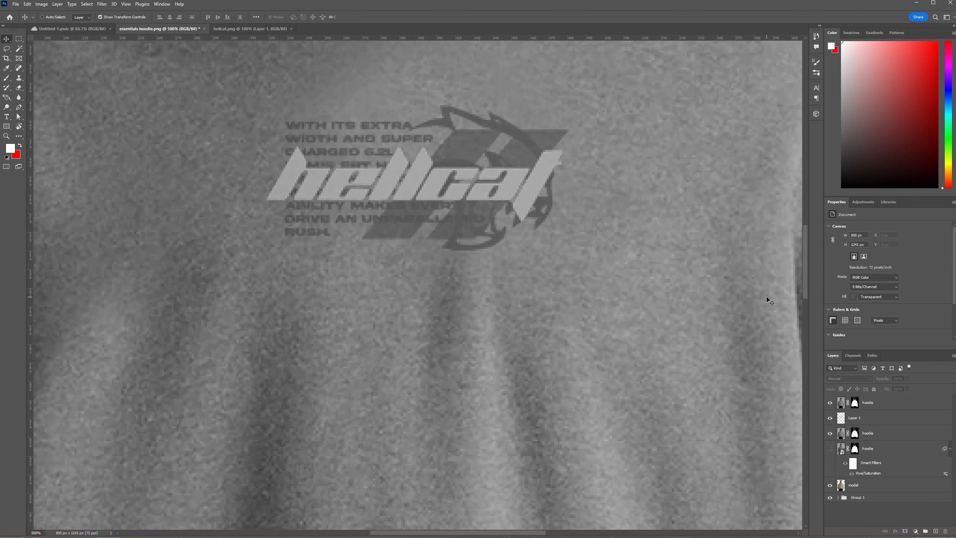
{"action": "key", "text": "ctrl+minus"}
{"action": "key", "text": "ctrl+minus"}
{"action": "key", "text": "ctrl+minus"}
{"action": "key", "text": "ctrl+minus"}
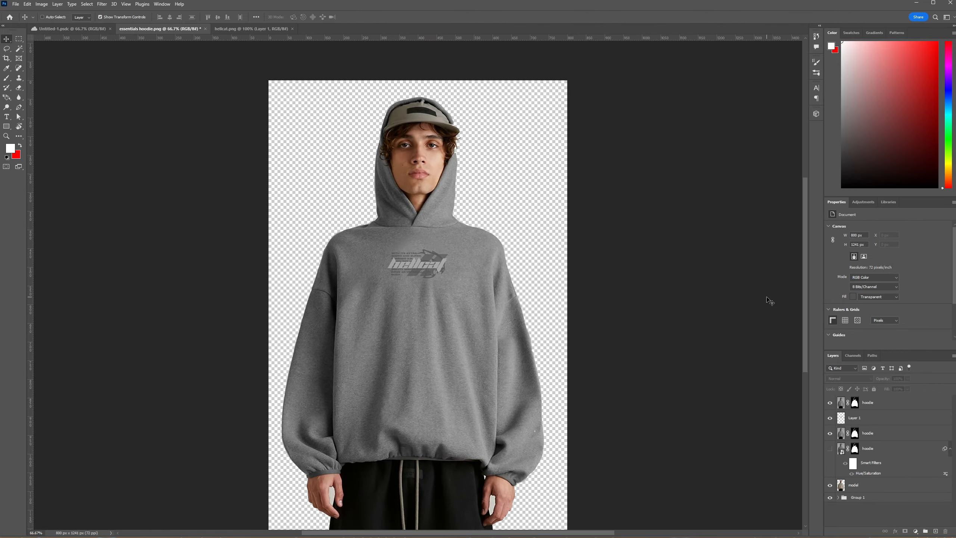
{"action": "key", "text": "ctrl+plus"}
{"action": "key", "text": "ctrl+minus"}
{"action": "key", "text": "ctrl+minus"}
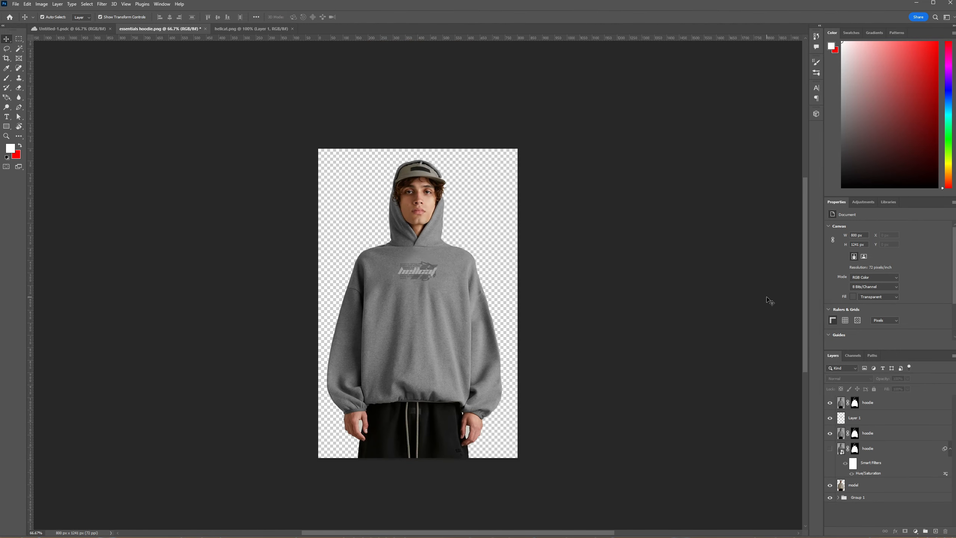
{"action": "left_click", "coordinate": [85, 29]}
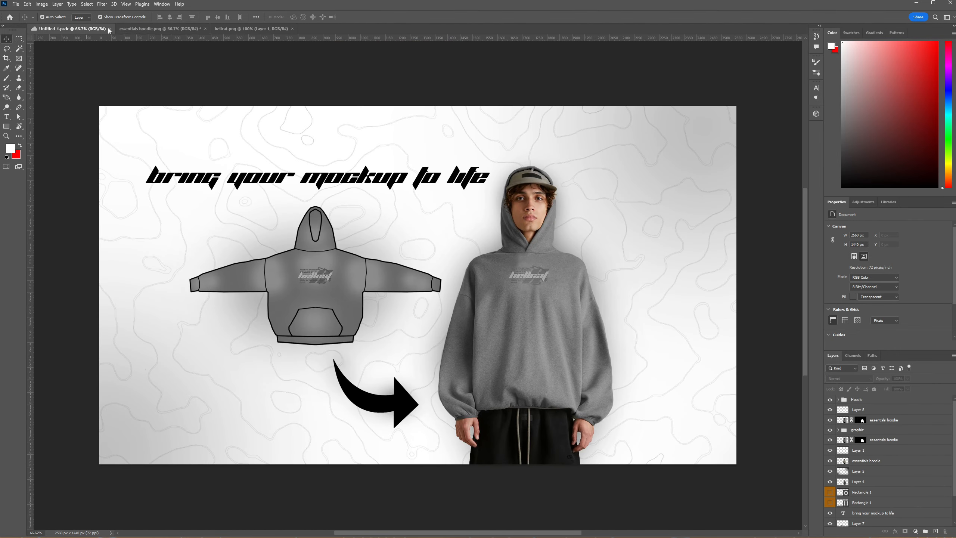
{"action": "left_click", "coordinate": [162, 29]}
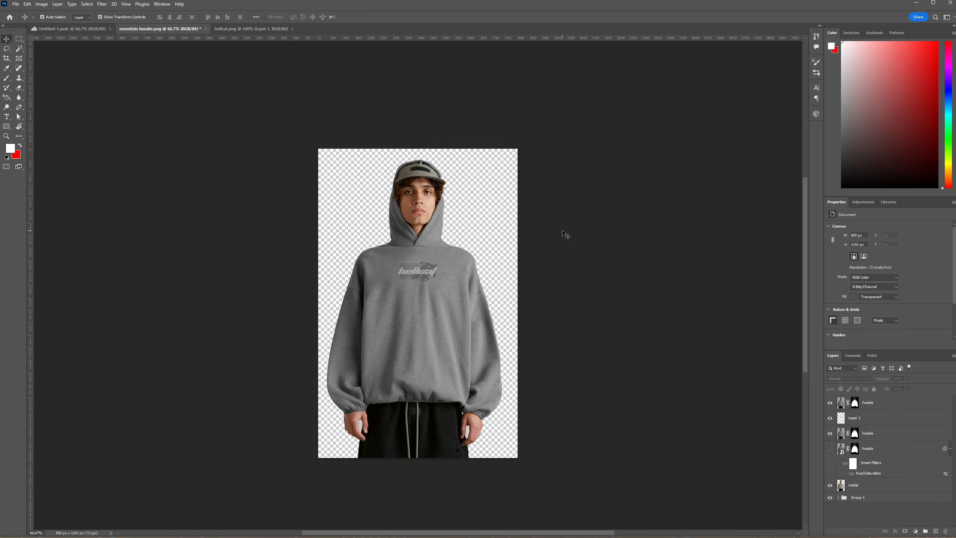